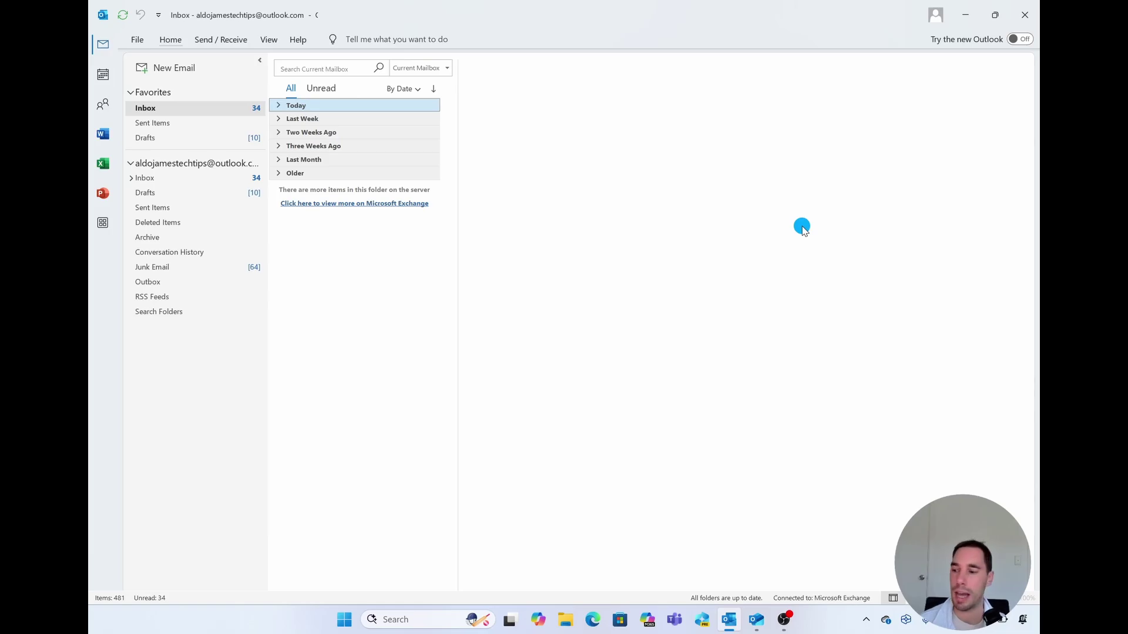
Switch to the work-week calendar and open the Change Time Zone calendar options
{"action": "left_click", "coordinate": [102, 72]}
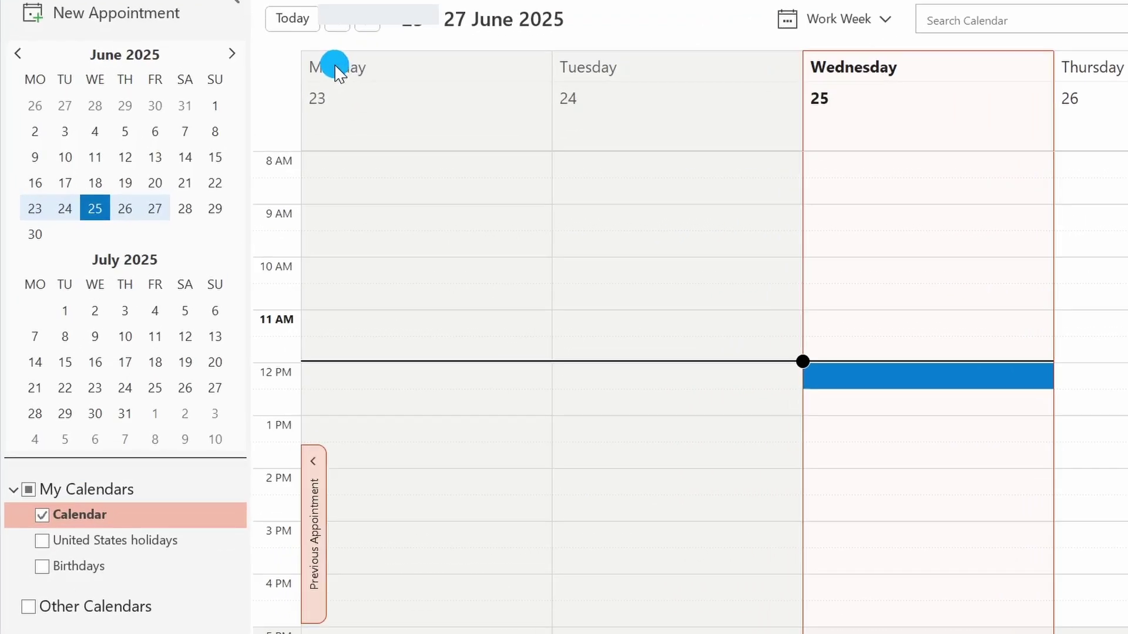
{"action": "right_click", "coordinate": [284, 116]}
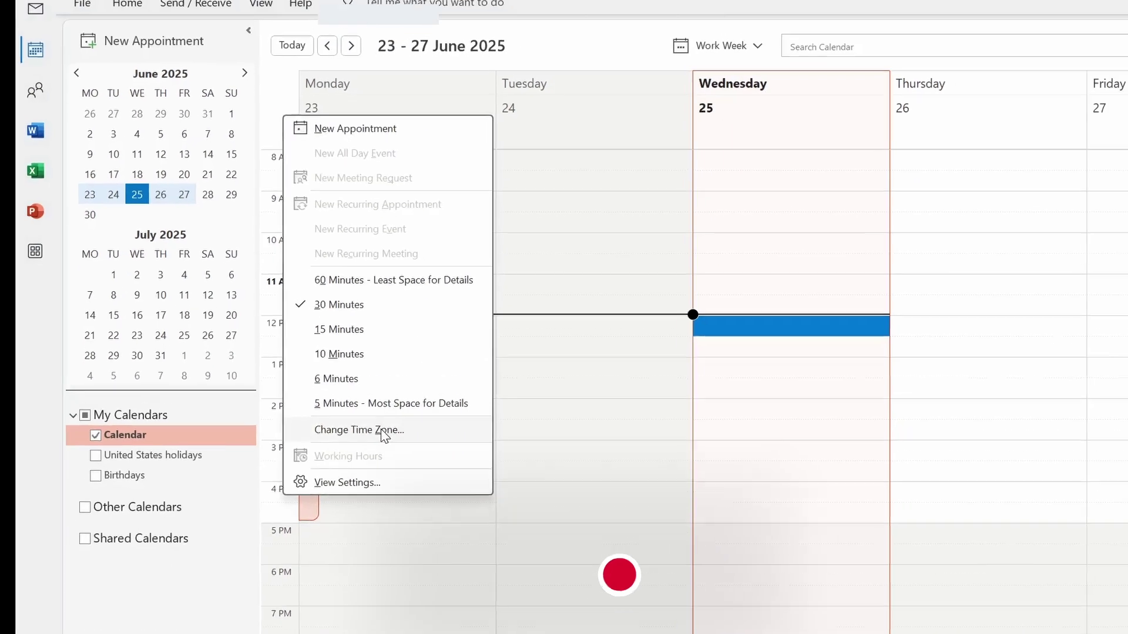
{"action": "left_click", "coordinate": [383, 433]}
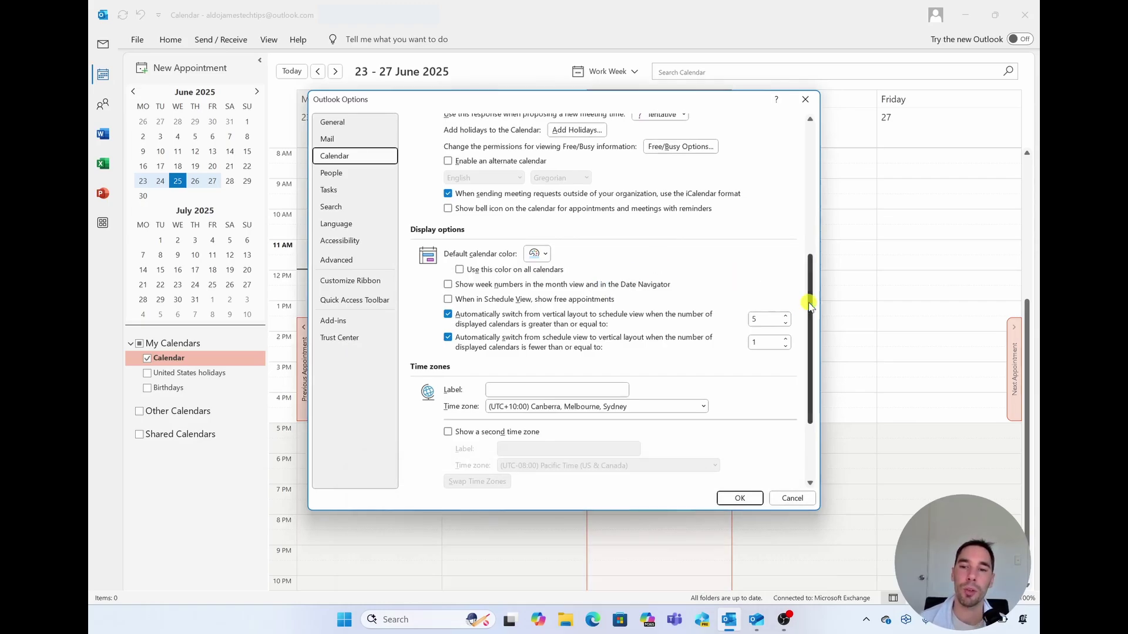
Label the main zone Sydney and add a second Central Time (US & Canada) zone labelled 'US & Canada'
{"action": "left_click_drag", "start_coordinate": [805, 297], "coordinate": [805, 363]}
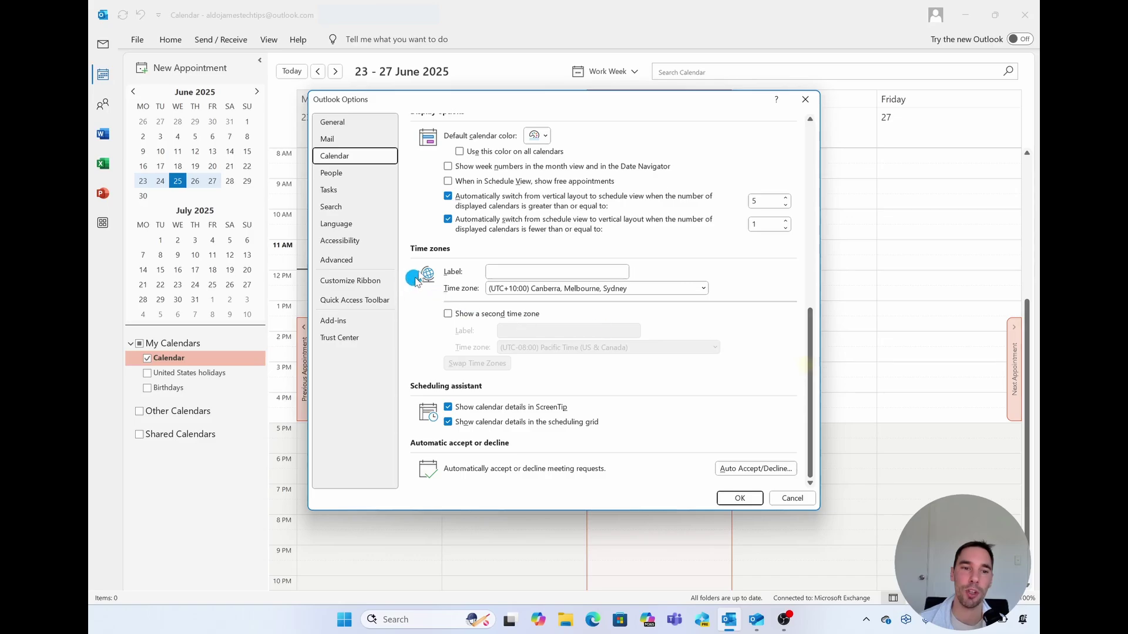
{"action": "left_click", "coordinate": [509, 275]}
{"action": "type", "text": "Sydney"}
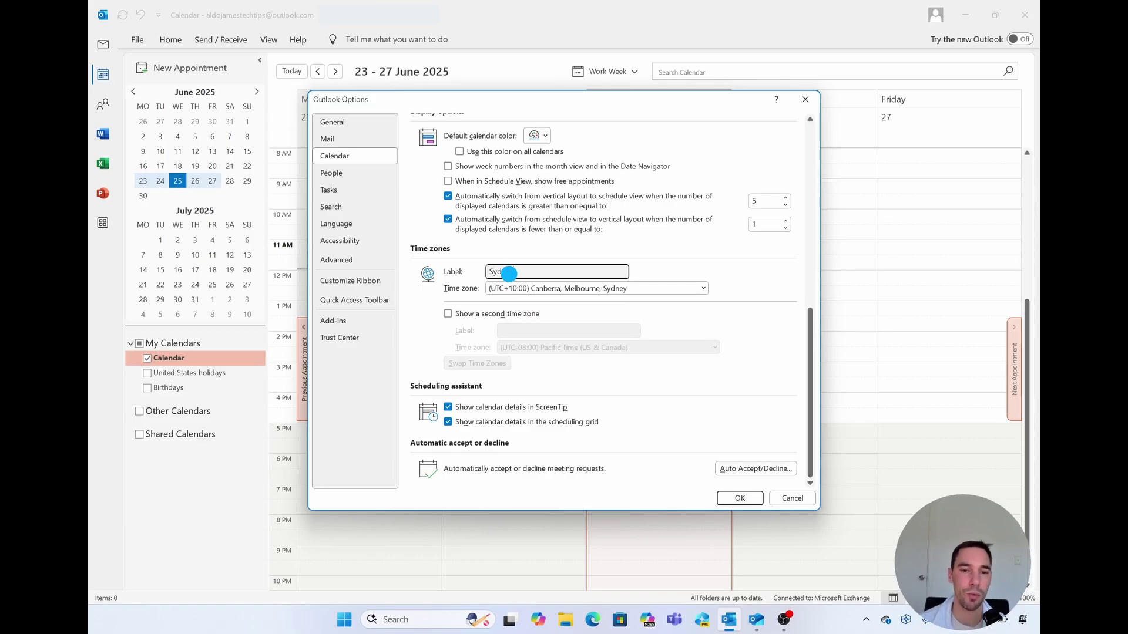
{"action": "left_click", "coordinate": [477, 315]}
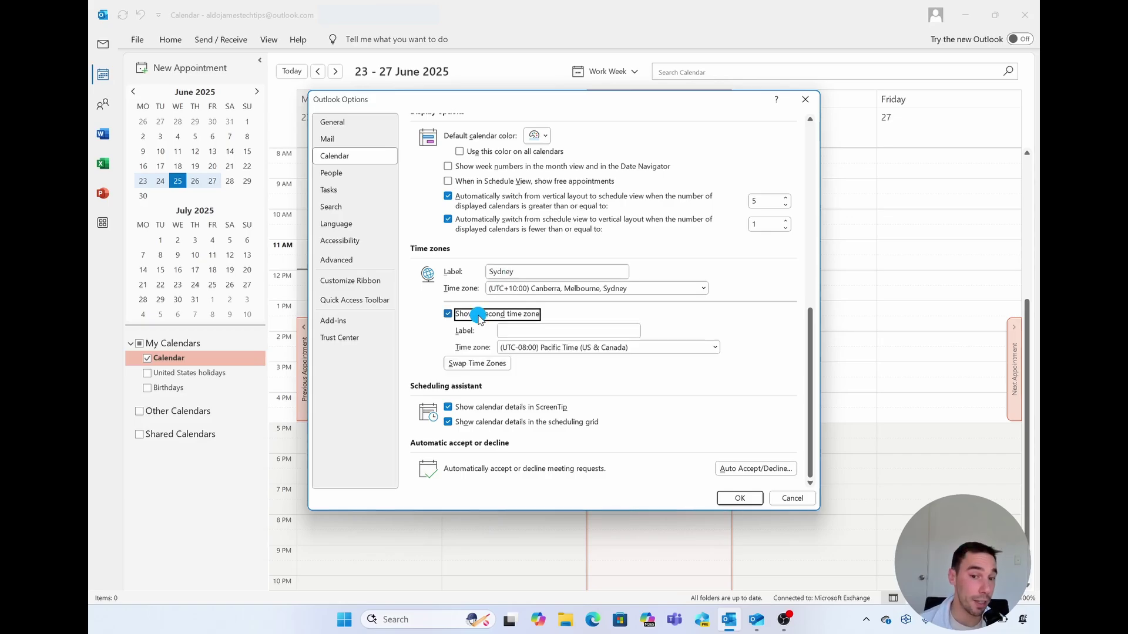
{"action": "left_click", "coordinate": [710, 347]}
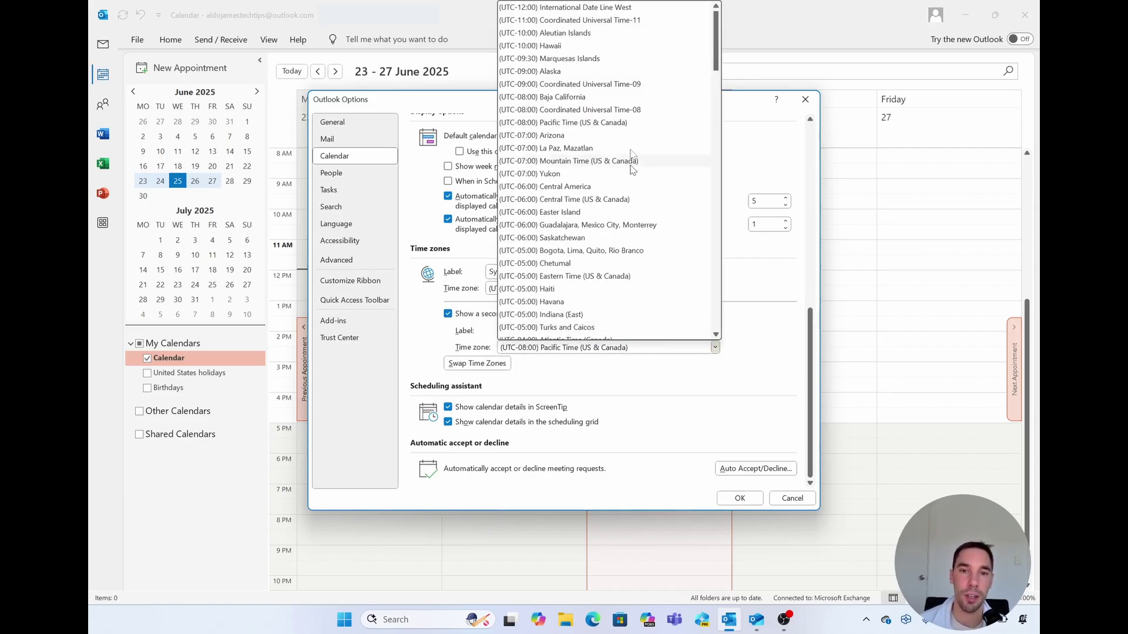
{"action": "left_click", "coordinate": [614, 200]}
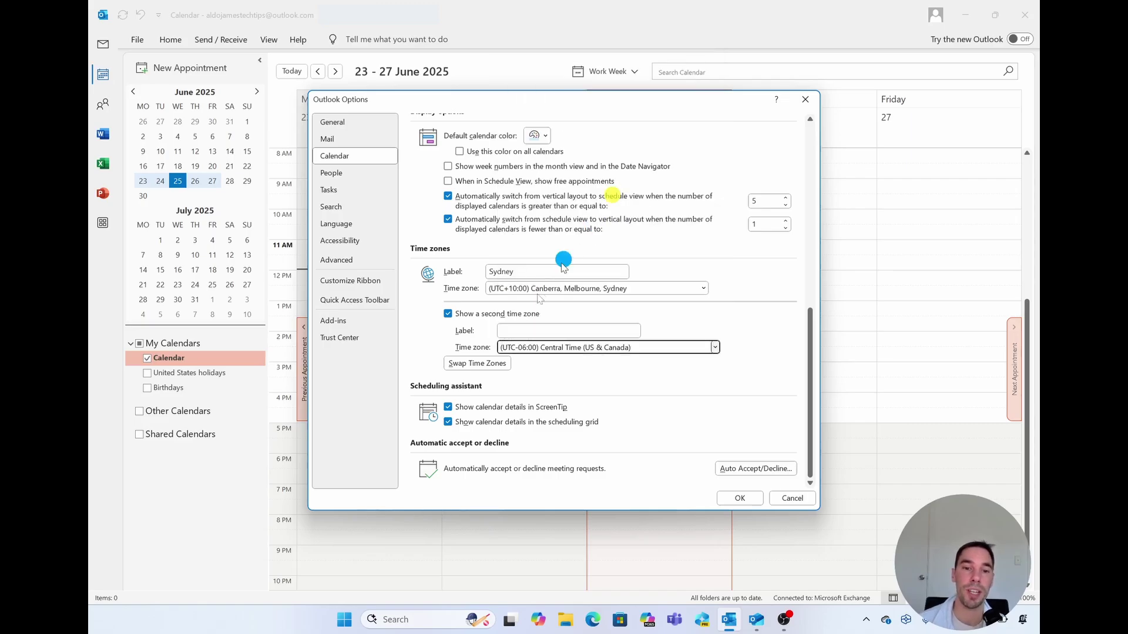
{"action": "left_click", "coordinate": [528, 330]}
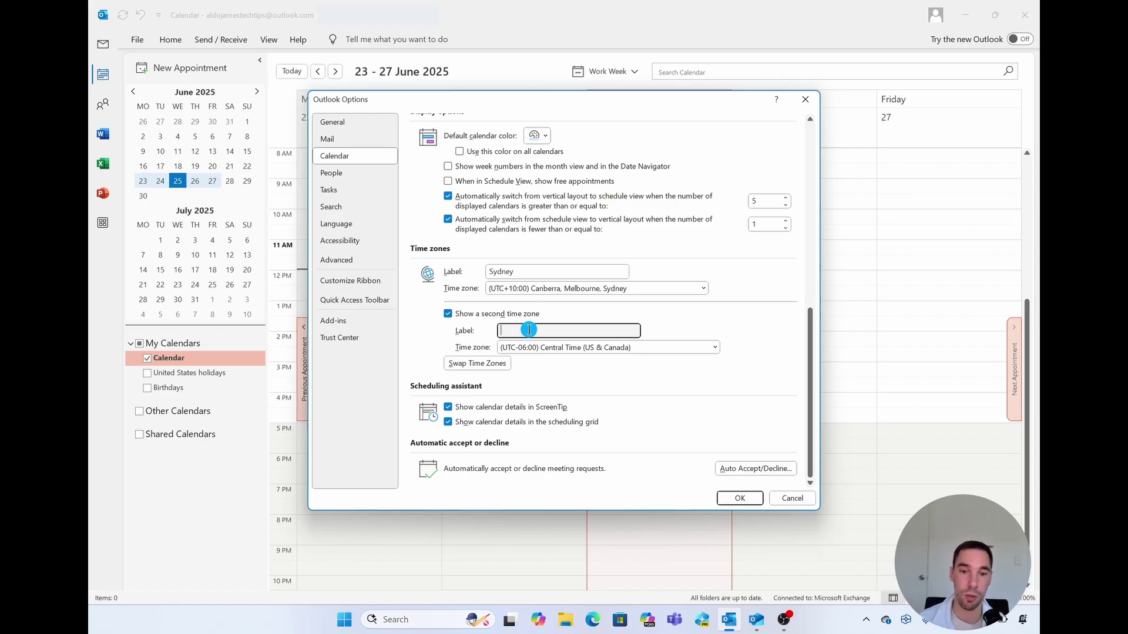
{"action": "type", "text": "US & Can"}
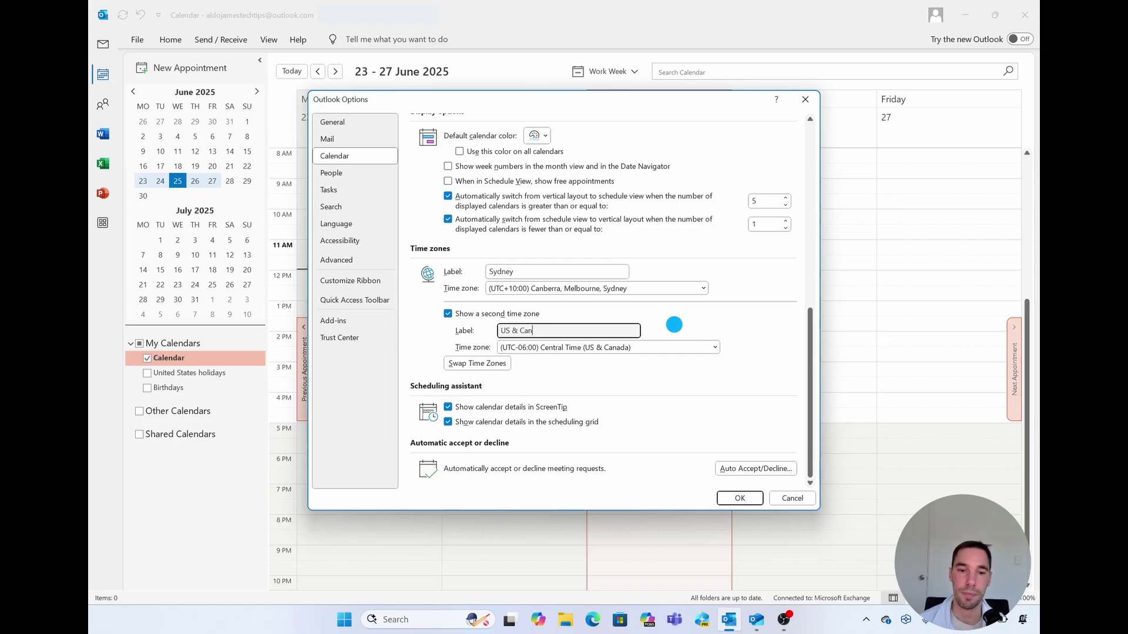
{"action": "type", "text": "ada"}
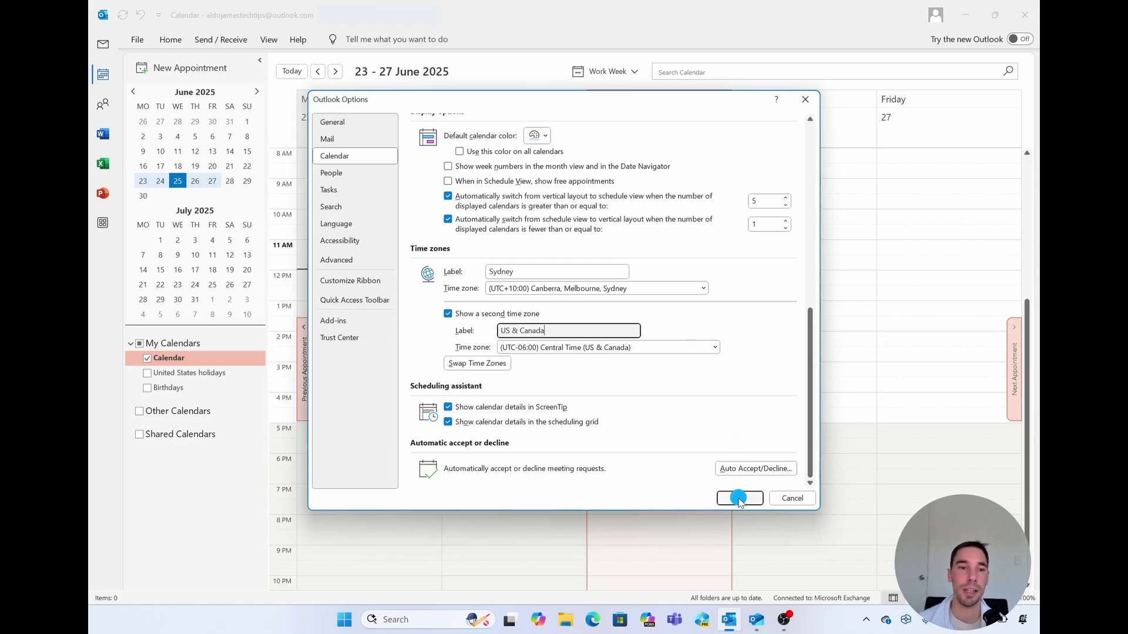
{"action": "left_click", "coordinate": [738, 498]}
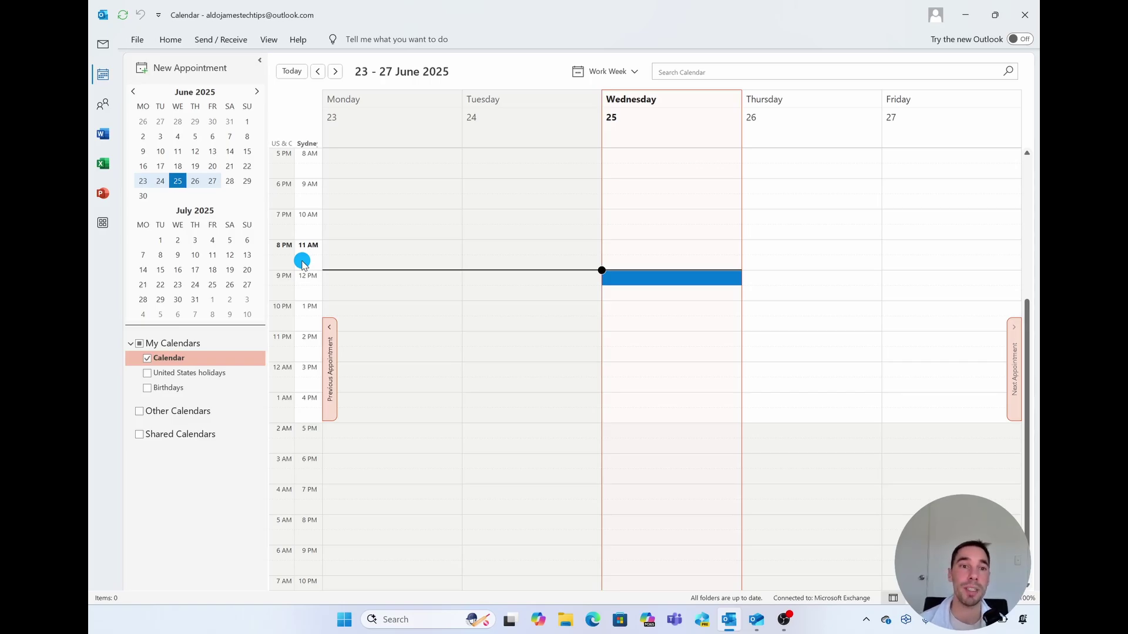
Open the new Outlook week calendar and its time zone options
{"action": "left_click", "coordinate": [757, 618]}
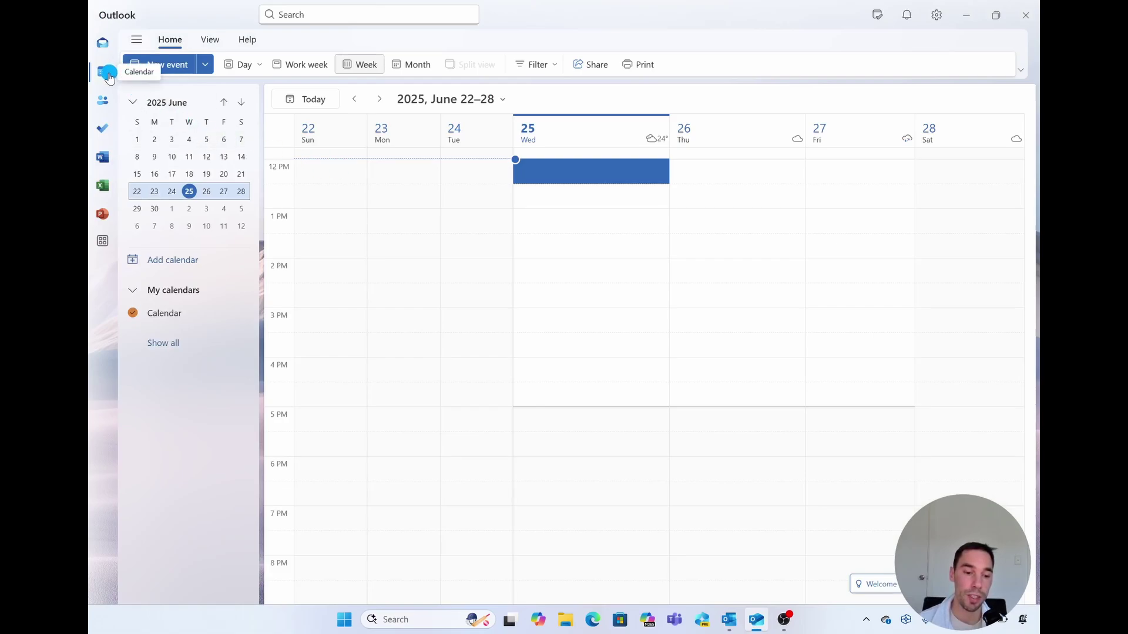
{"action": "scroll", "coordinate": [332, 187], "scroll_direction": "up", "scroll_amount": 3}
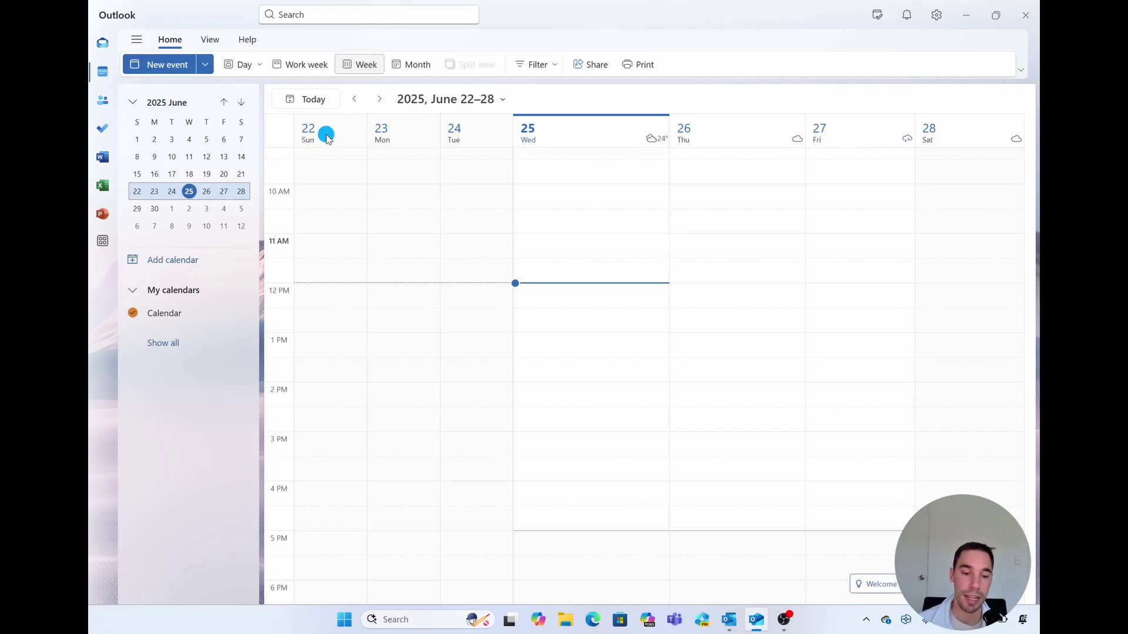
{"action": "left_click", "coordinate": [285, 140]}
{"action": "mouse_move", "coordinate": [291, 159]}
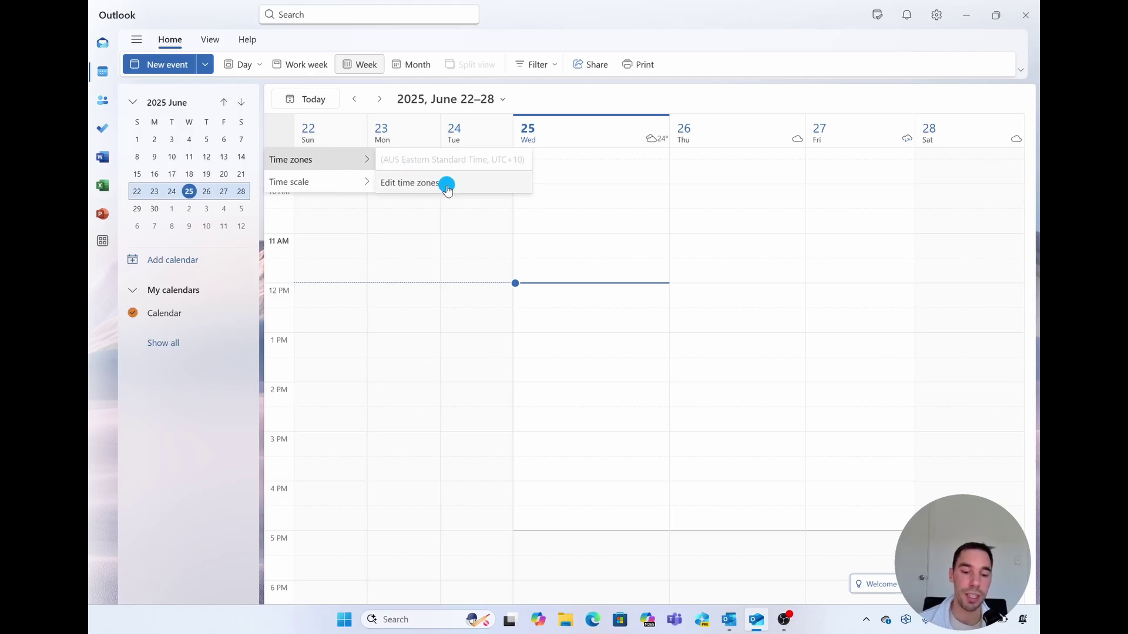
Open Edit time zones and label the main calendar time zone 'Sydney'
{"action": "left_click", "coordinate": [411, 183]}
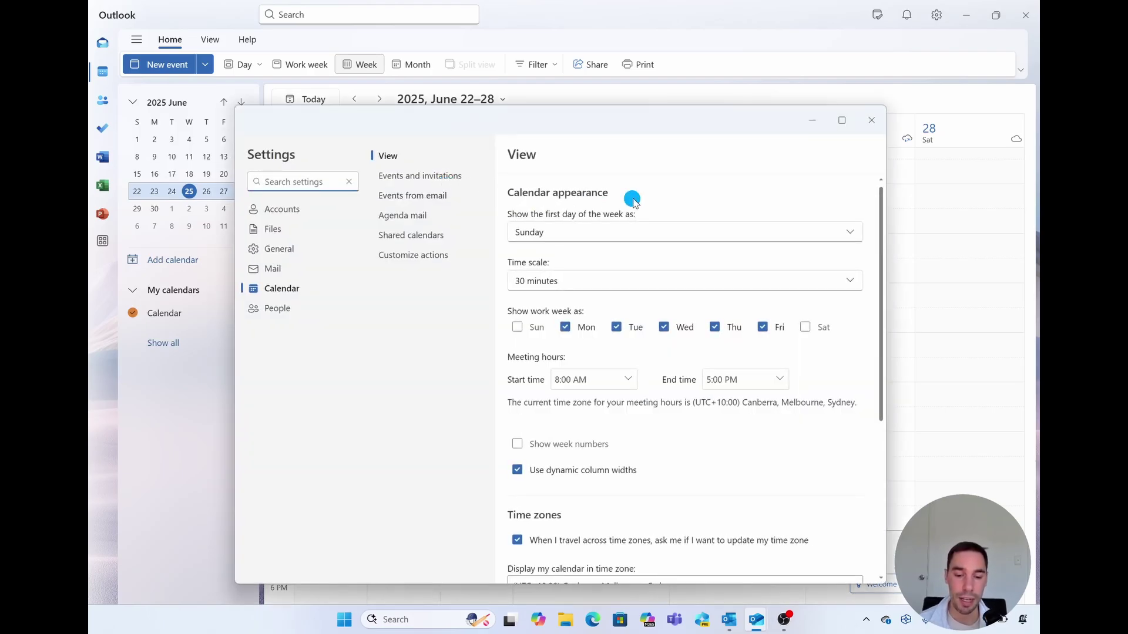
{"action": "scroll", "coordinate": [698, 415], "scroll_direction": "down", "scroll_amount": 1}
{"action": "scroll", "coordinate": [698, 414], "scroll_direction": "down", "scroll_amount": 5}
{"action": "scroll", "coordinate": [698, 414], "scroll_direction": "down", "scroll_amount": 2}
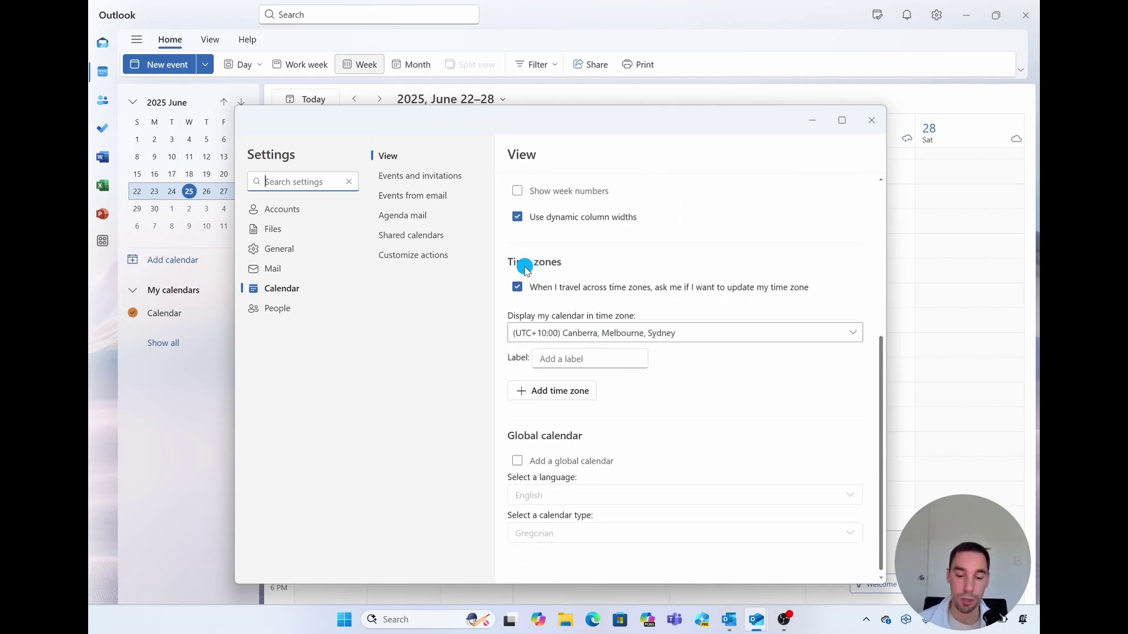
{"action": "left_click", "coordinate": [602, 360]}
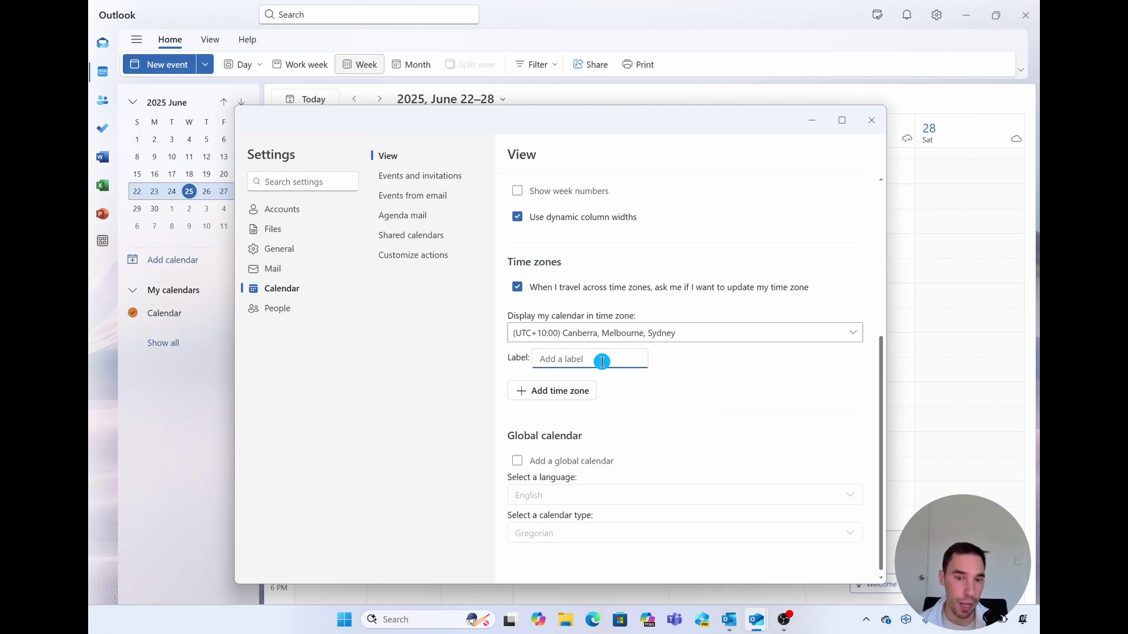
{"action": "type", "text": "Sydney"}
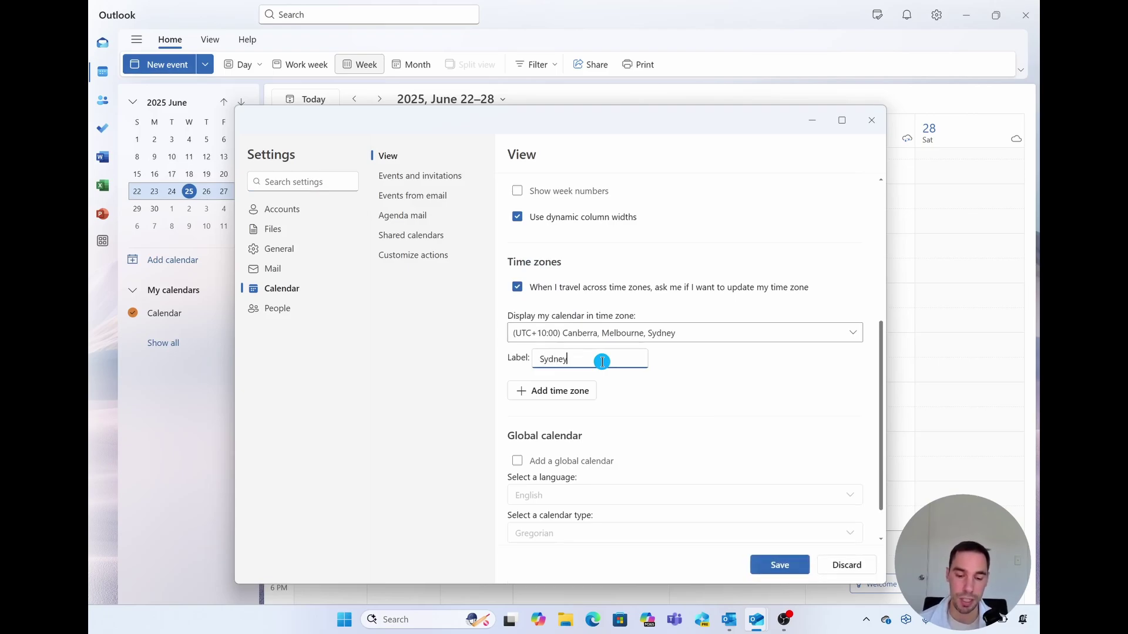
{"action": "left_click", "coordinate": [569, 390]}
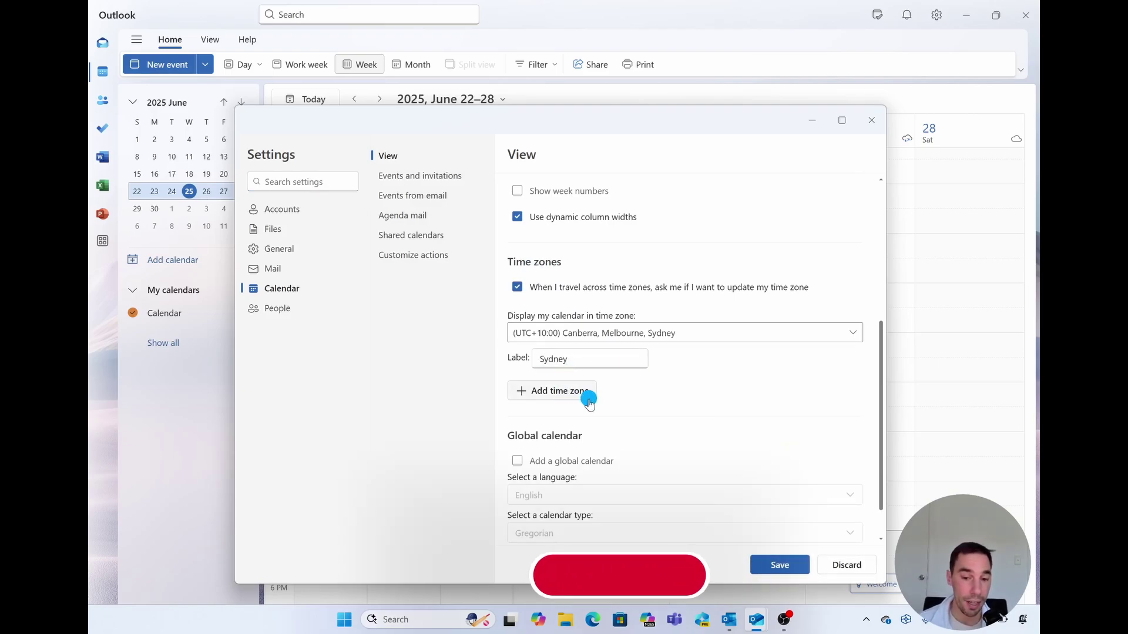
Add another time zone and search the locations for 'canada'
{"action": "left_click", "coordinate": [588, 394]}
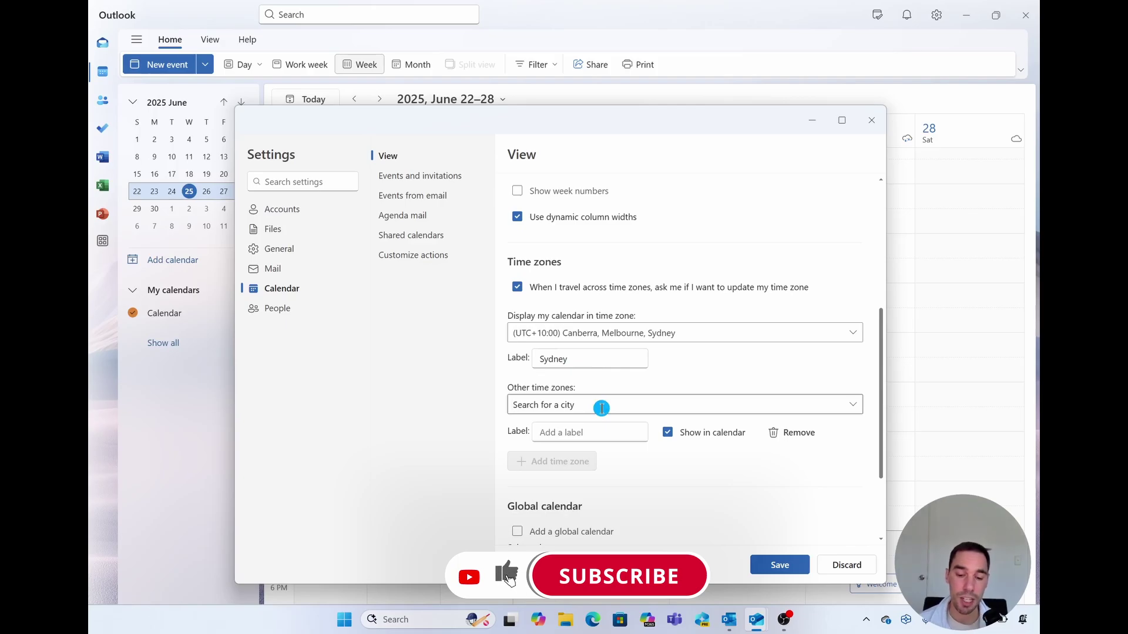
{"action": "left_click", "coordinate": [864, 408]}
{"action": "left_click", "coordinate": [840, 407]}
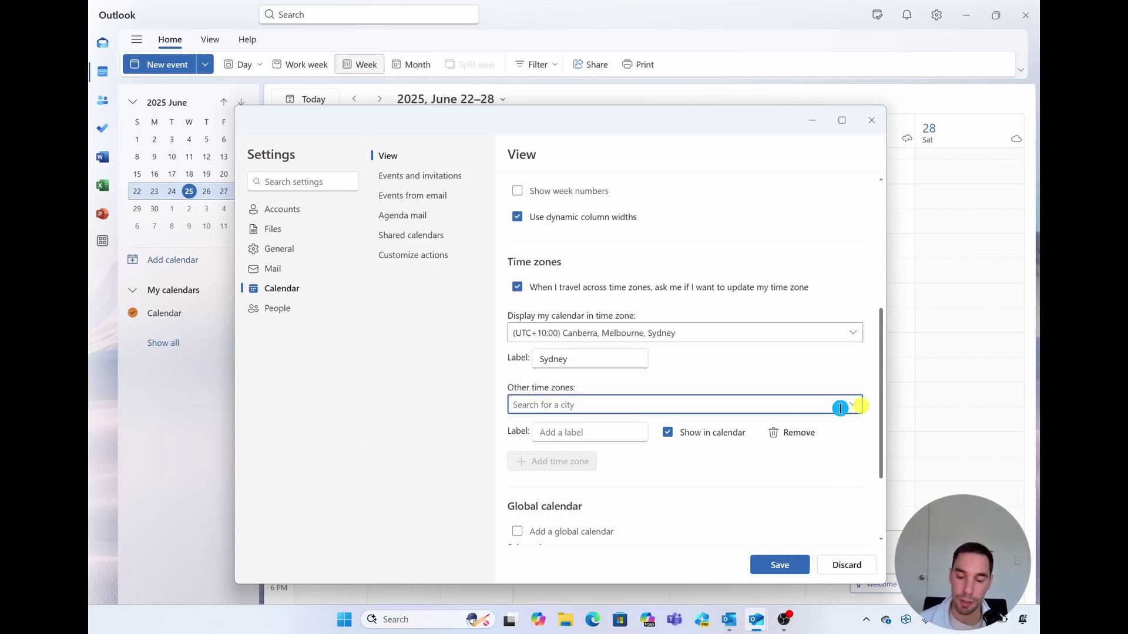
{"action": "type", "text": "canada"}
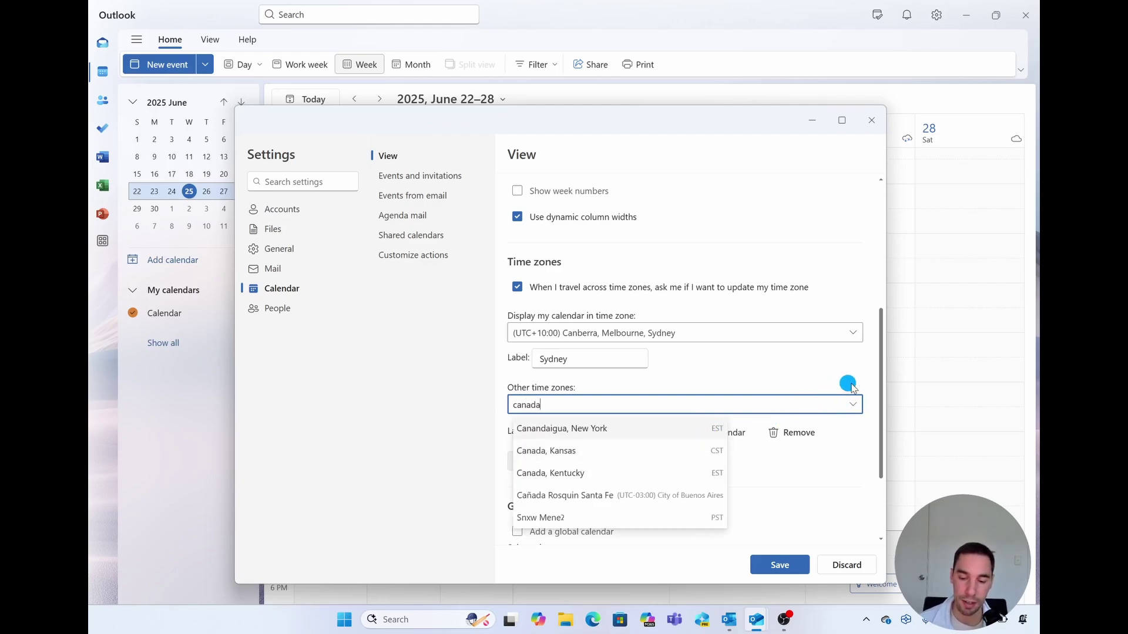
{"action": "left_click", "coordinate": [853, 405]}
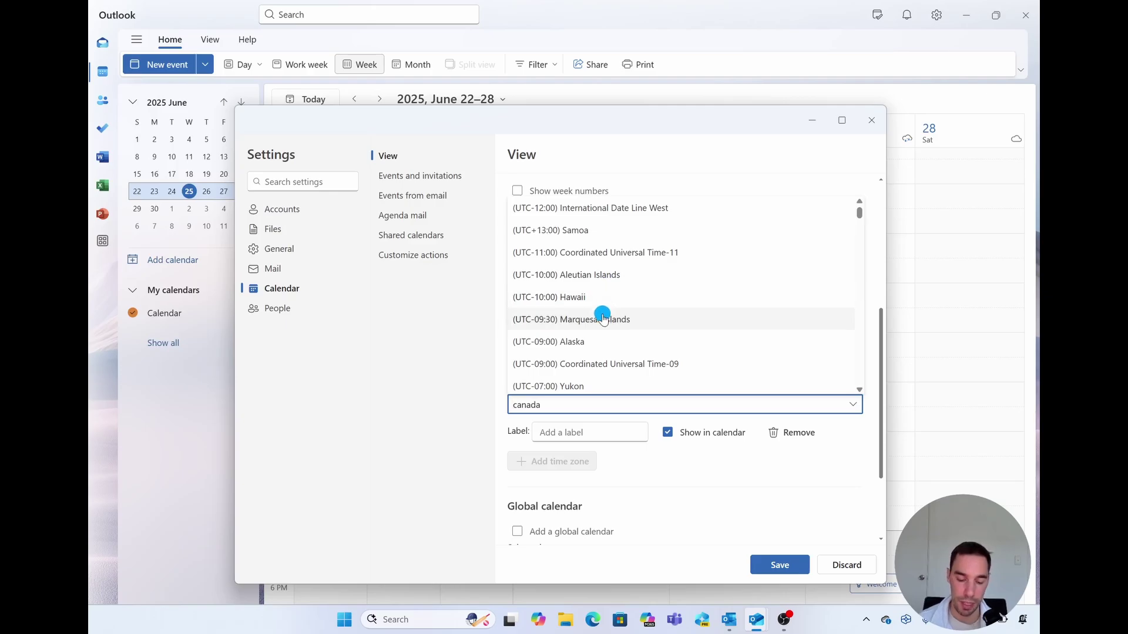
{"action": "type", "text": "can"}
{"action": "type", "text": "canda"}
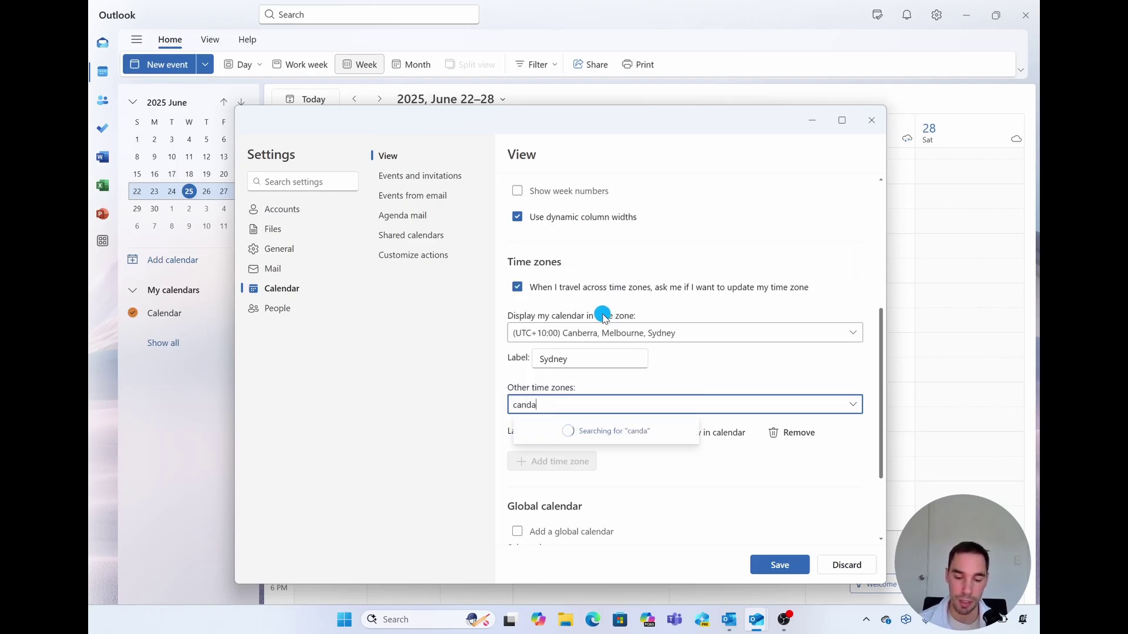
{"action": "key", "text": "BackSpace"}
{"action": "key", "text": "BackSpace"}
{"action": "type", "text": "ada"}
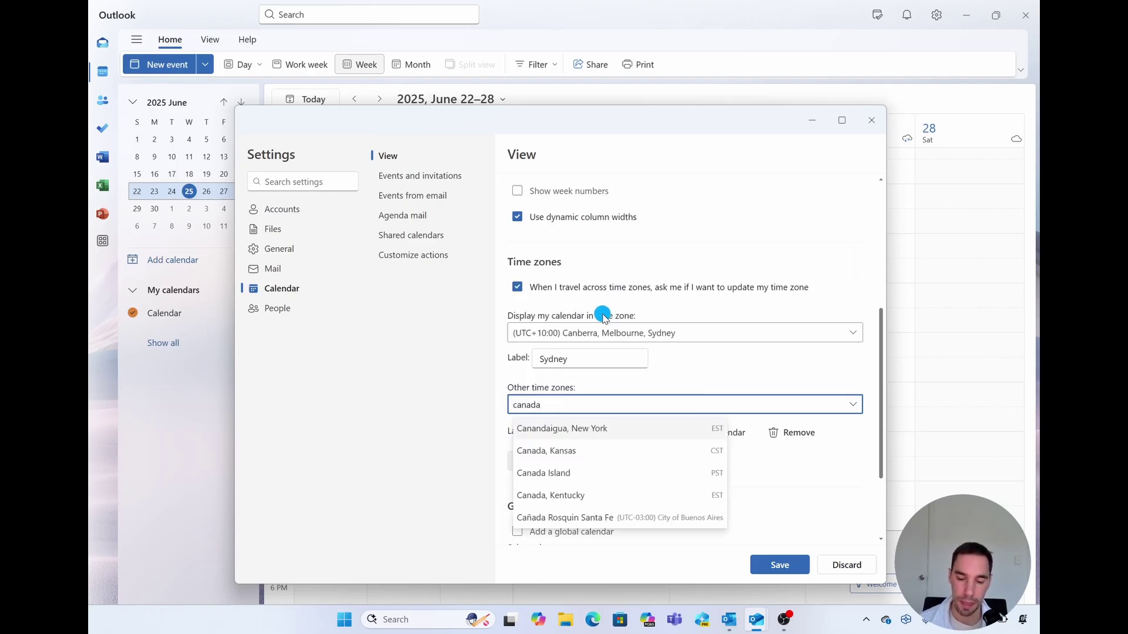
Choose Pacific Time (US & Canada) as the extra zone, labelled 'US & Canada'
{"action": "left_click", "coordinate": [638, 473]}
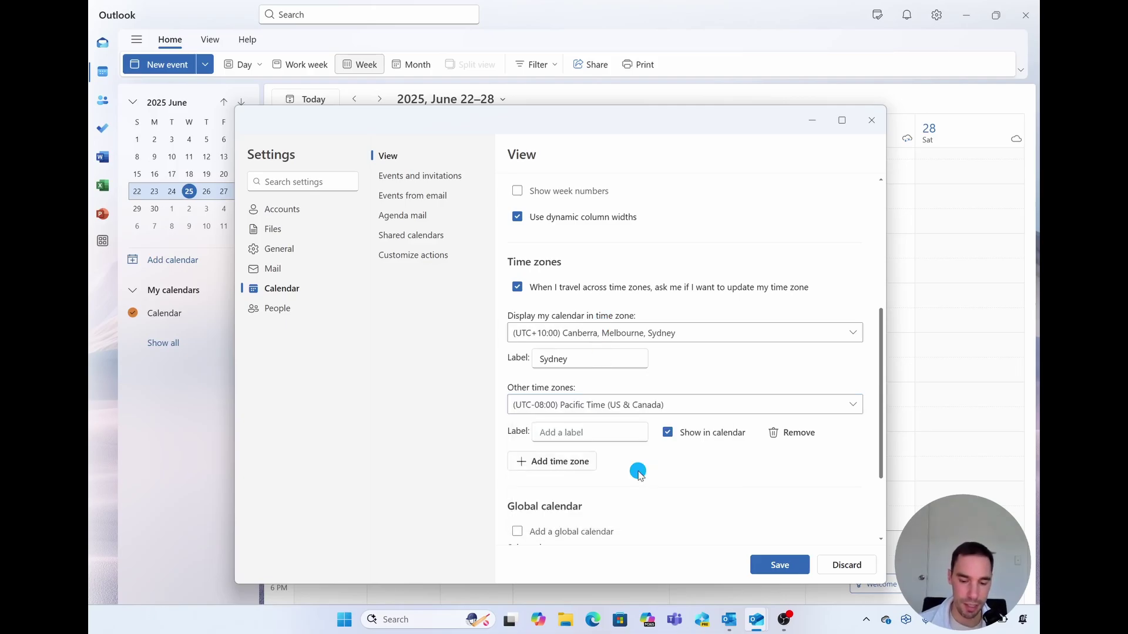
{"action": "left_click", "coordinate": [607, 434]}
{"action": "type", "text": "US & Canada"}
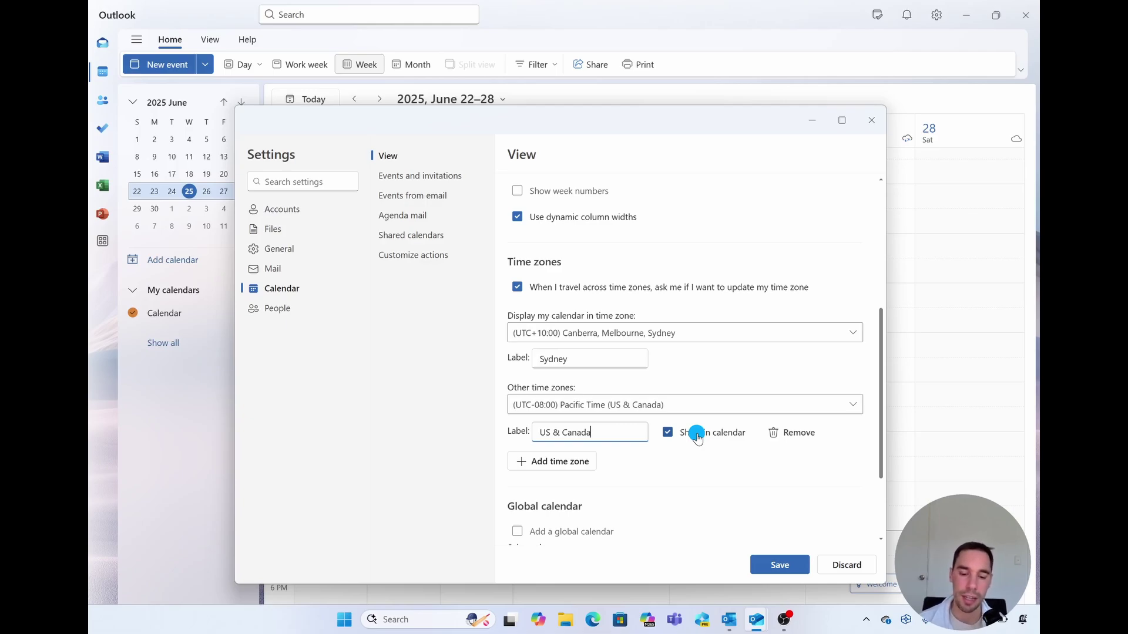
Add a third (UTC+13:00) Samoa zone labelled 'Samoa' and save the settings
{"action": "left_click", "coordinate": [589, 462]}
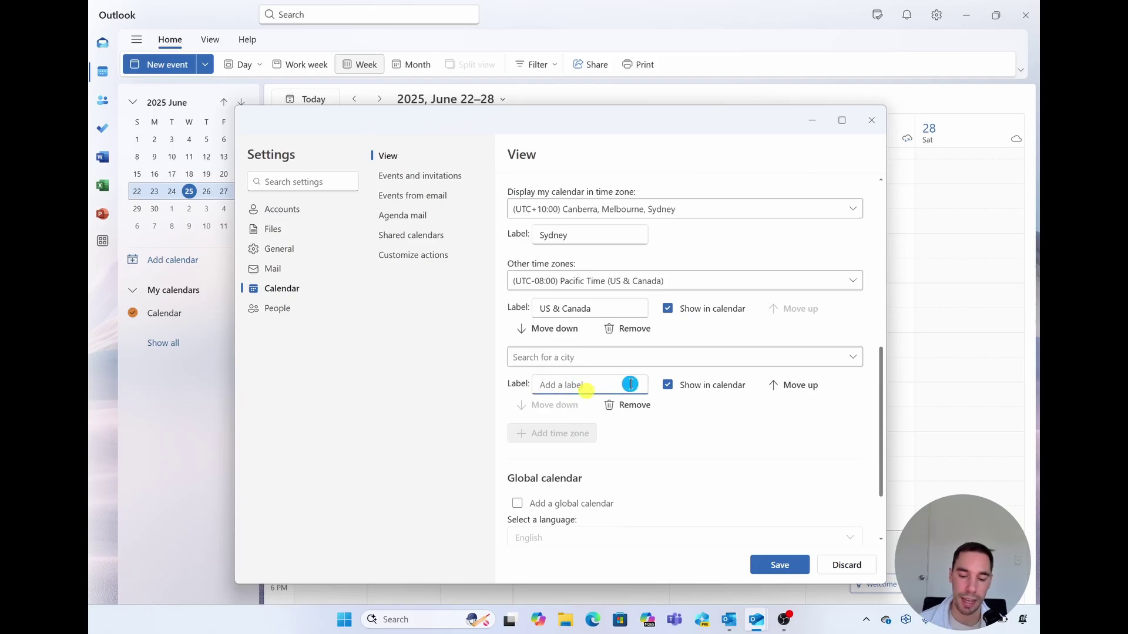
{"action": "left_click", "coordinate": [620, 360]}
{"action": "left_click", "coordinate": [852, 355]}
{"action": "left_click", "coordinate": [644, 403]}
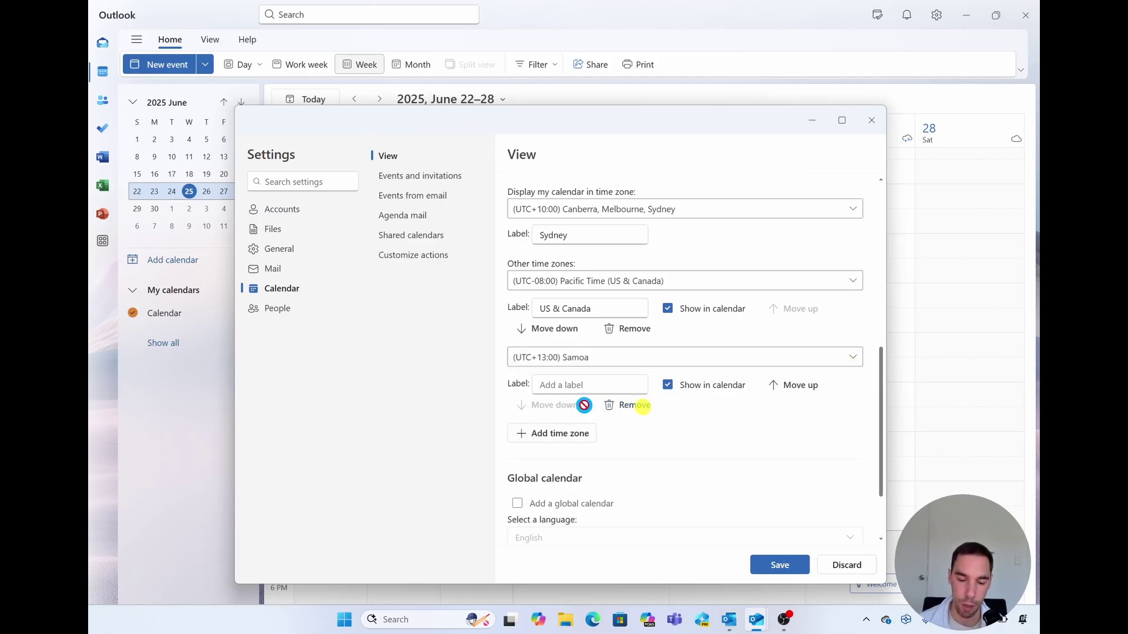
{"action": "left_click", "coordinate": [557, 434]}
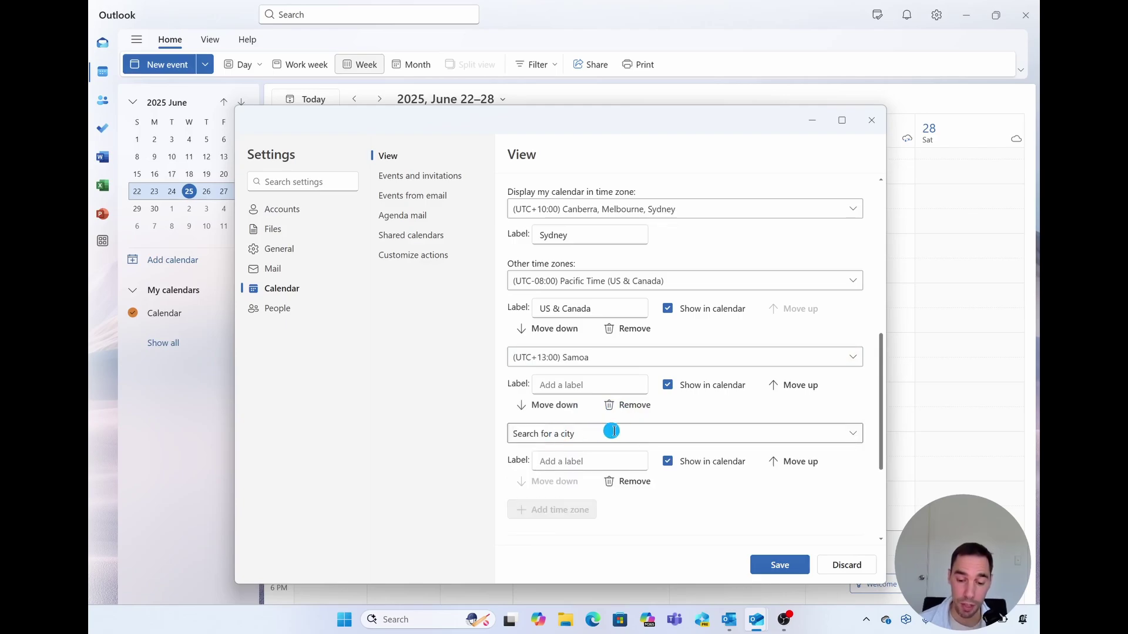
{"action": "left_click", "coordinate": [633, 487]}
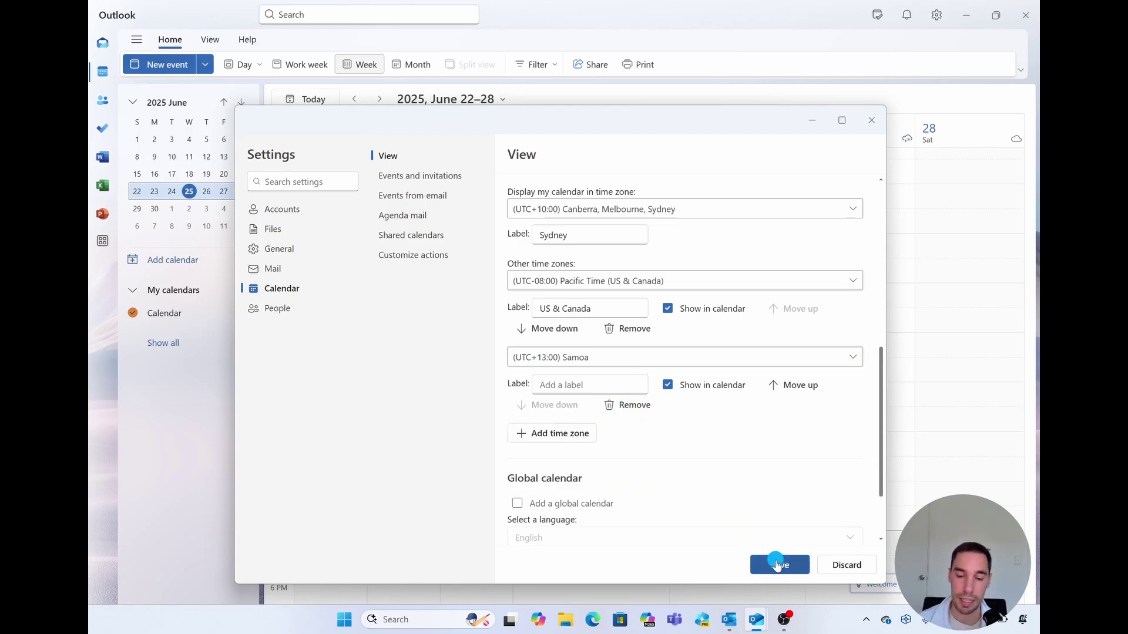
{"action": "left_click", "coordinate": [591, 385]}
{"action": "type", "text": "Sam"}
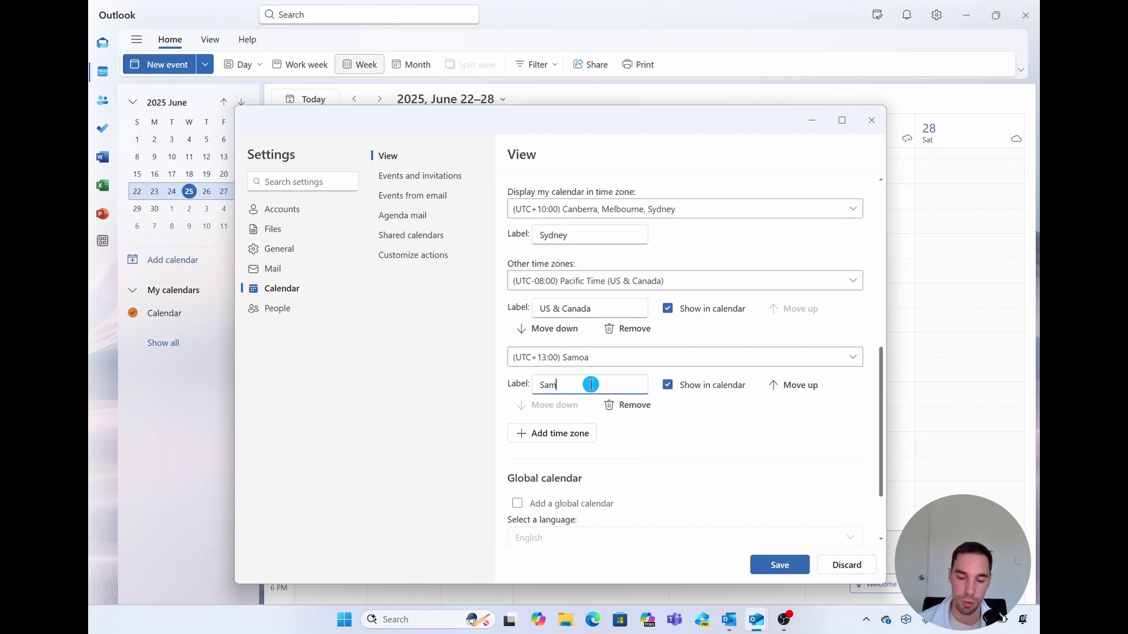
{"action": "type", "text": "oa"}
{"action": "left_click", "coordinate": [782, 565]}
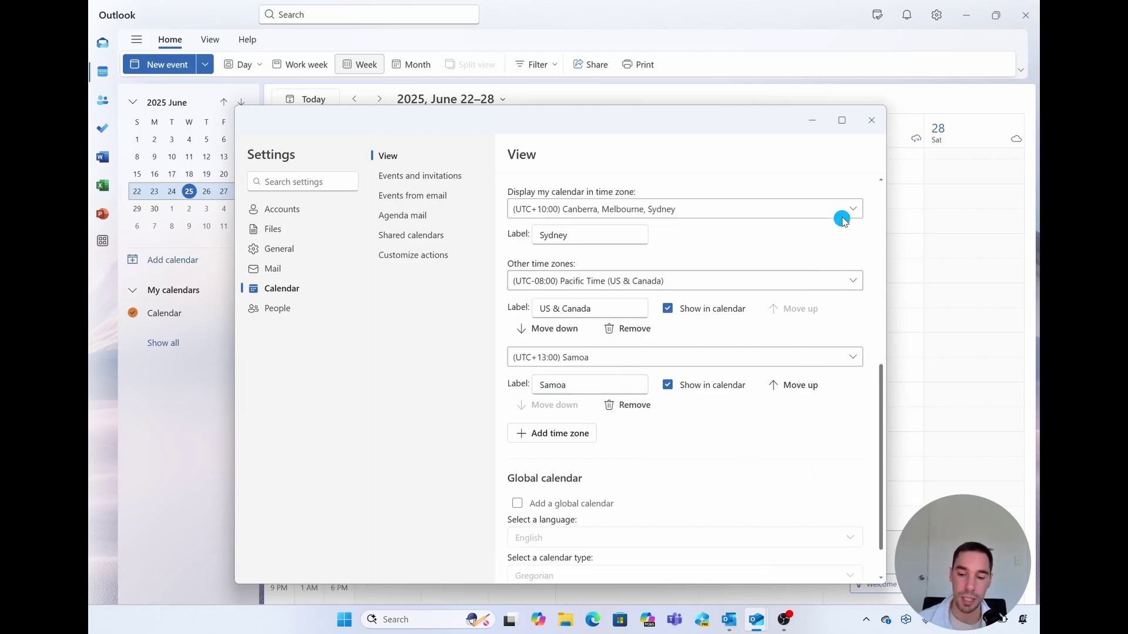
{"action": "left_click", "coordinate": [881, 121]}
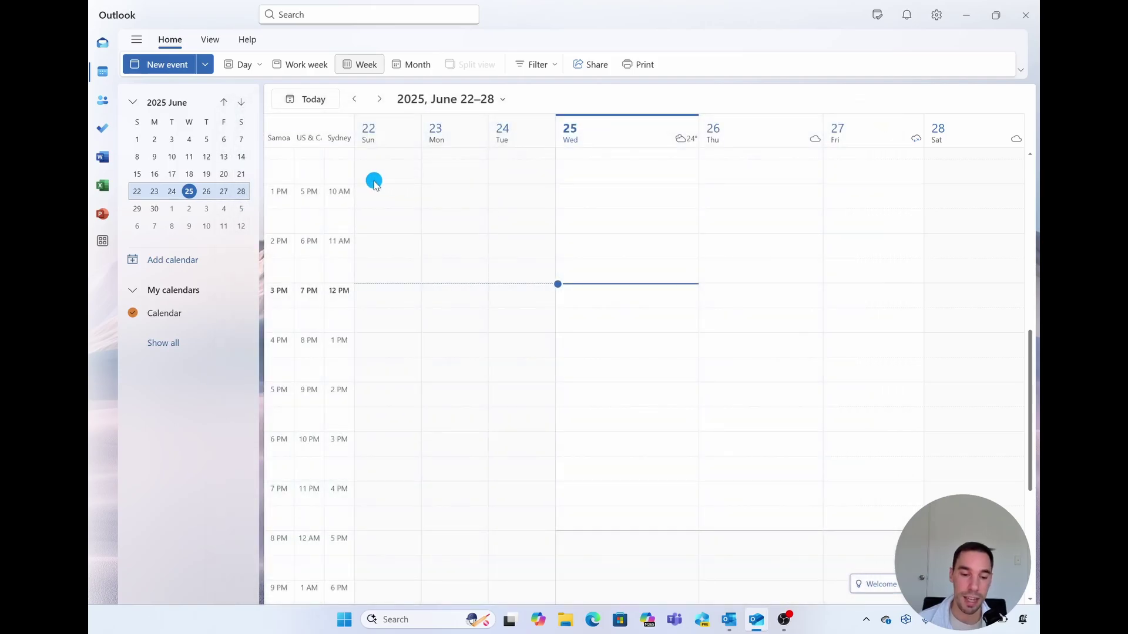